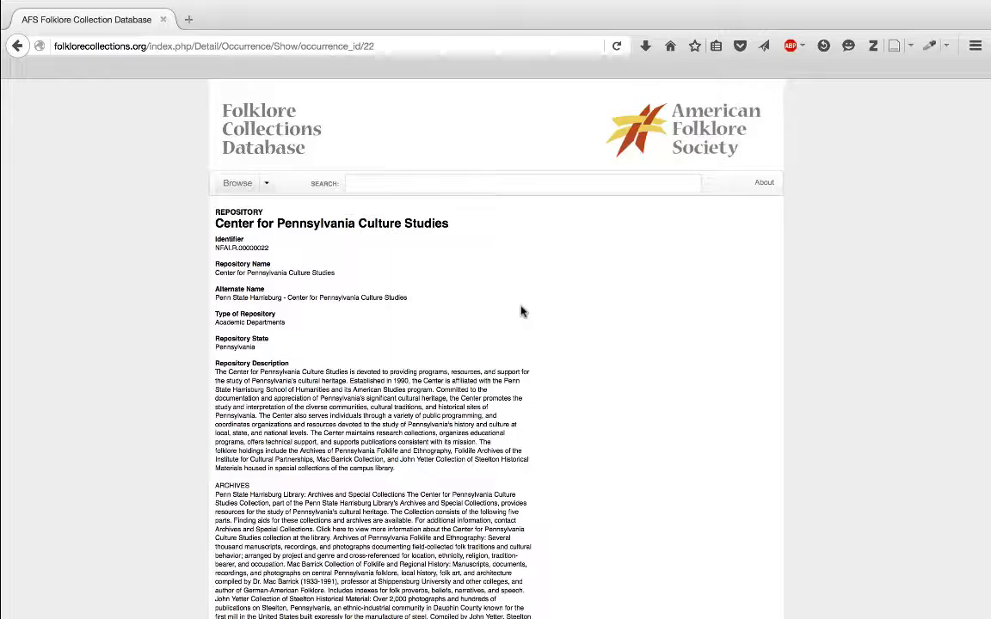
Examine the Center for Pennsylvania Culture Studies record, including its description, contact details and the objects in the repository
scroll(507, 310, down, 1)
scroll(521, 312, down, 2)
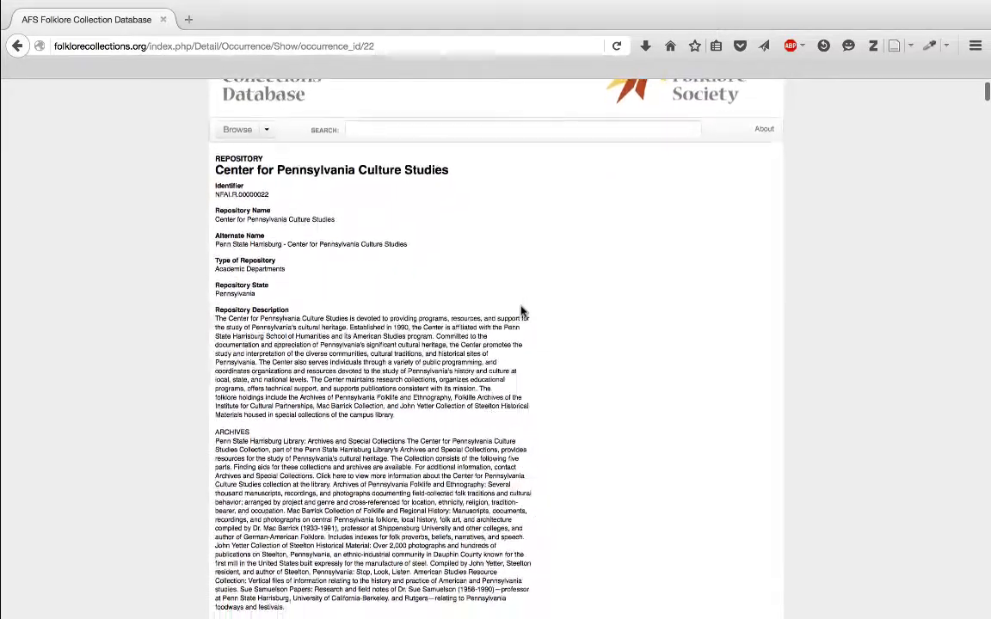
scroll(550, 318, down, 3)
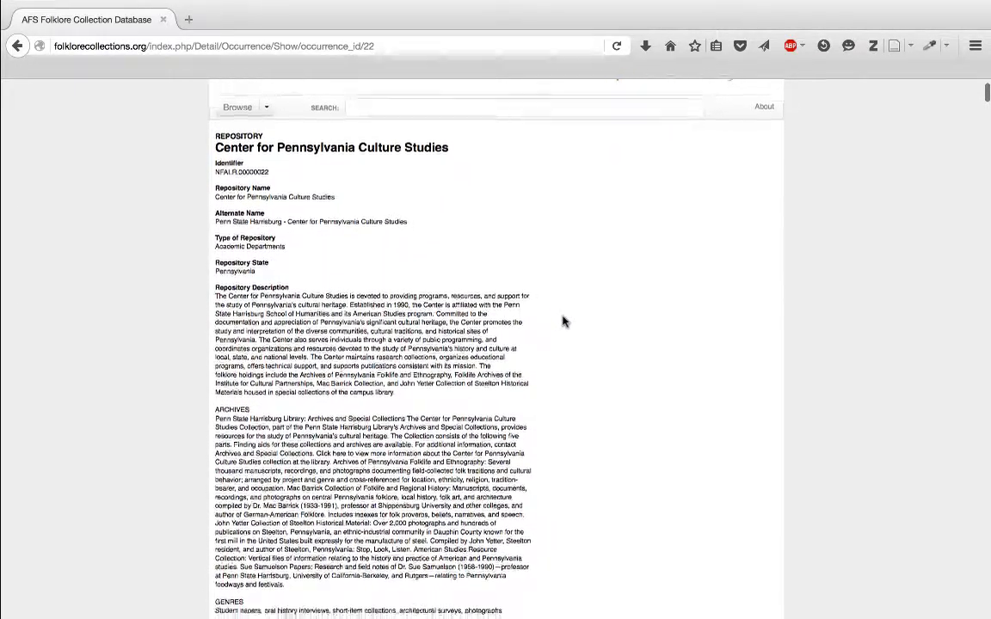
scroll(563, 322, down, 10)
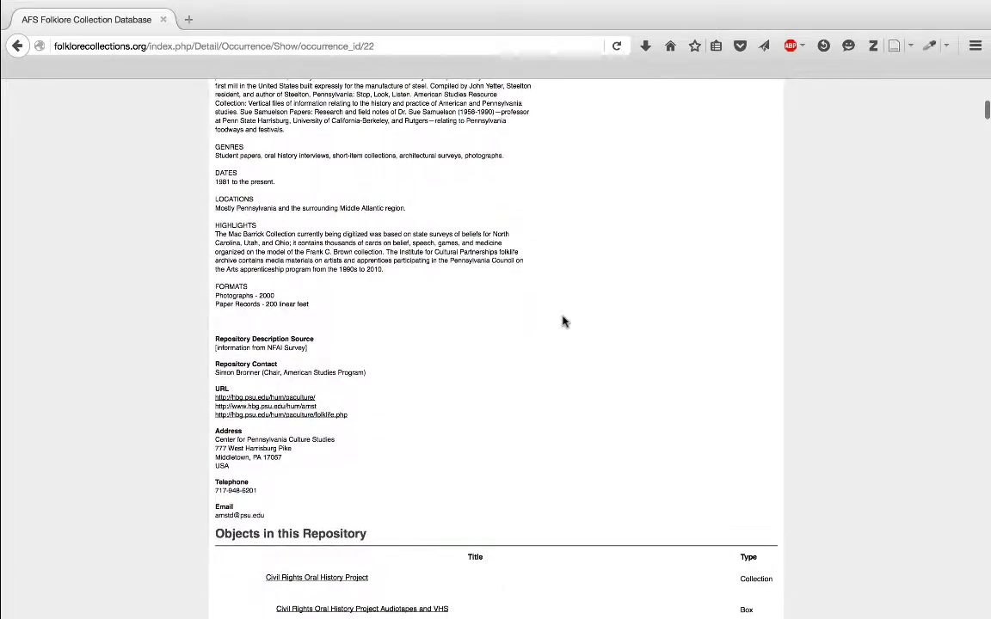
scroll(563, 322, down, 3)
scroll(563, 322, down, 4)
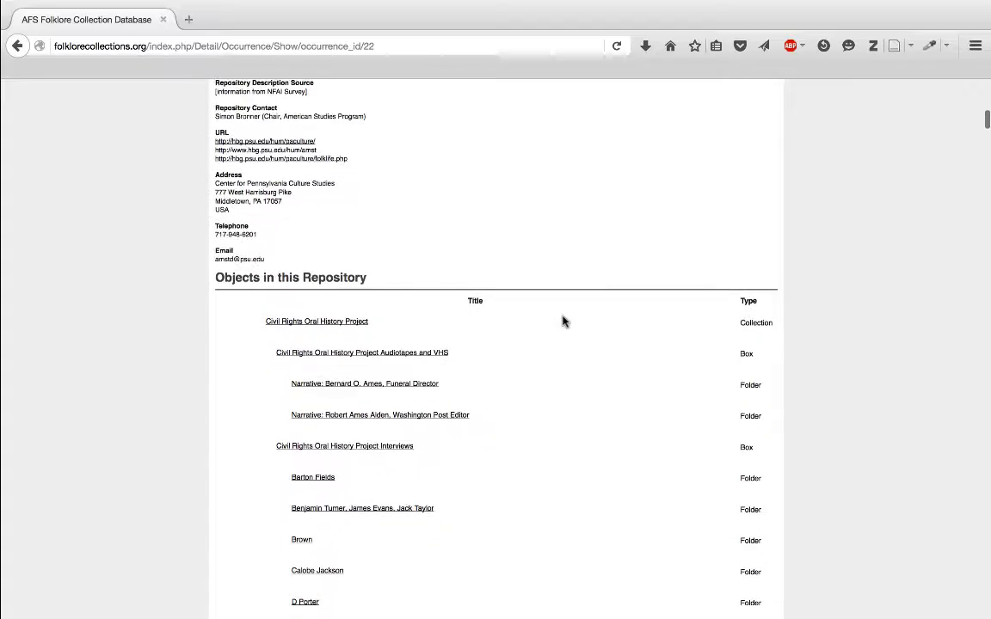
scroll(564, 321, down, 3)
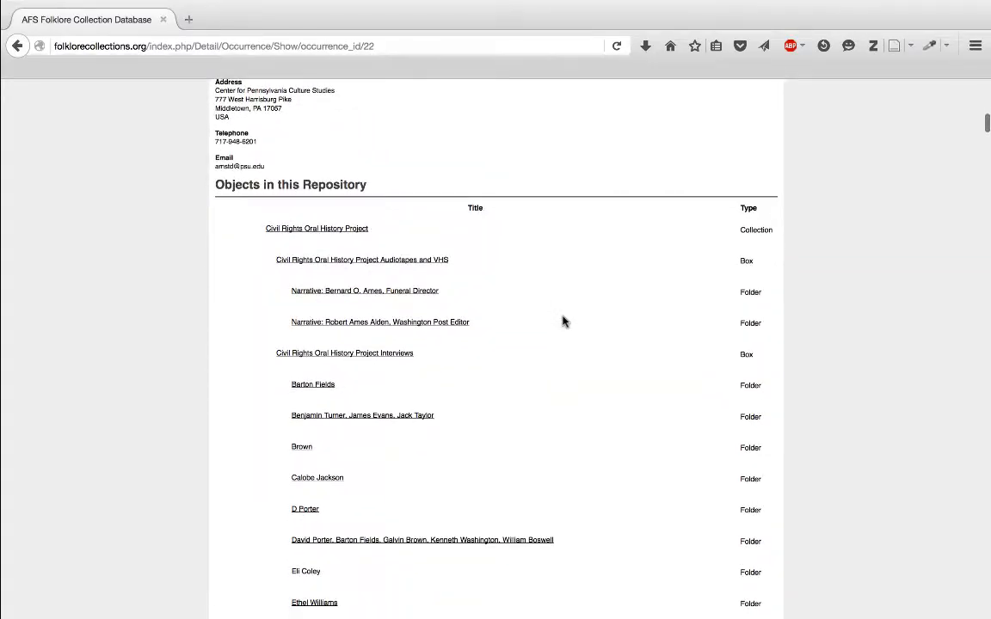
scroll(563, 321, down, 4)
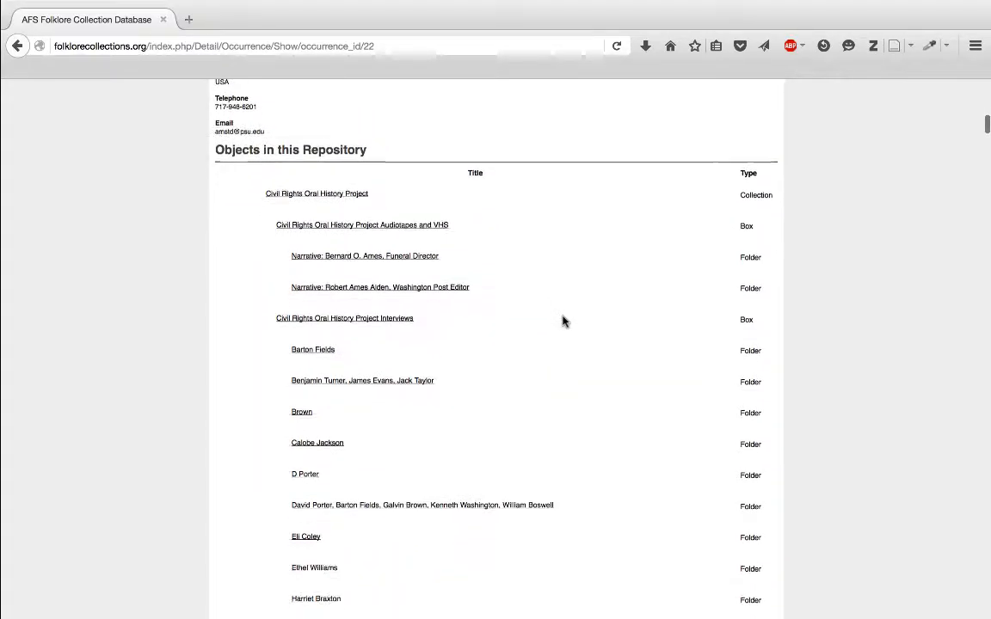
scroll(563, 322, down, 6)
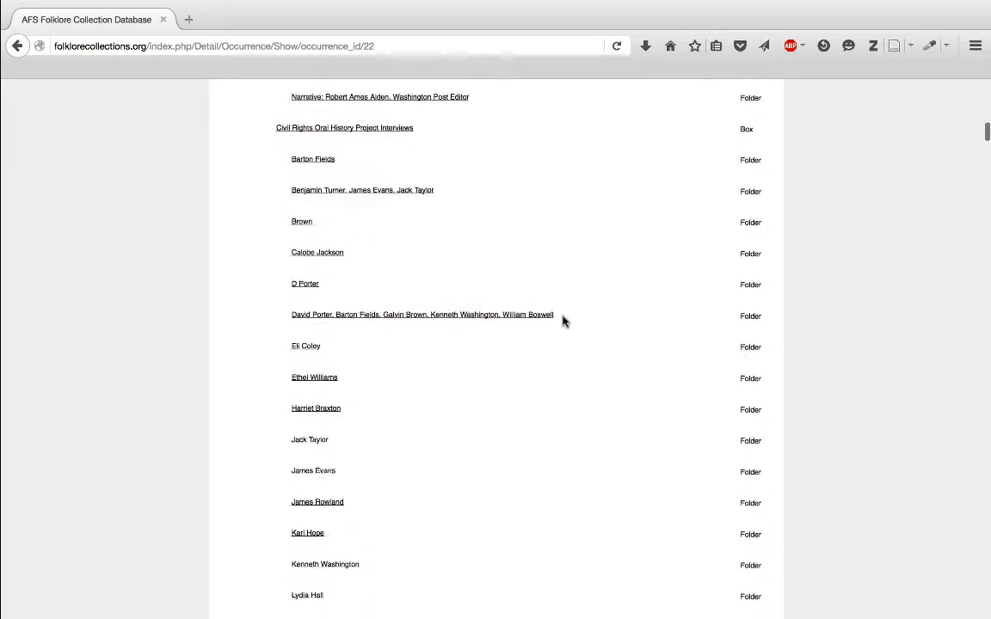
scroll(563, 321, down, 1)
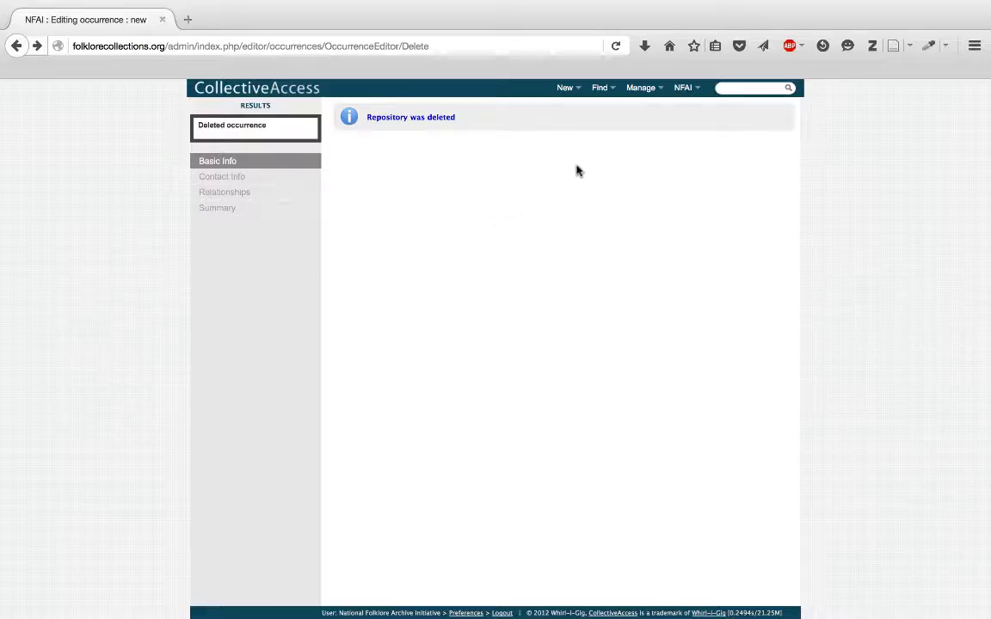
Create a new repository record and enter "Miskatonic University Library Special Collections" as its repository name
mouse_move(578, 94)
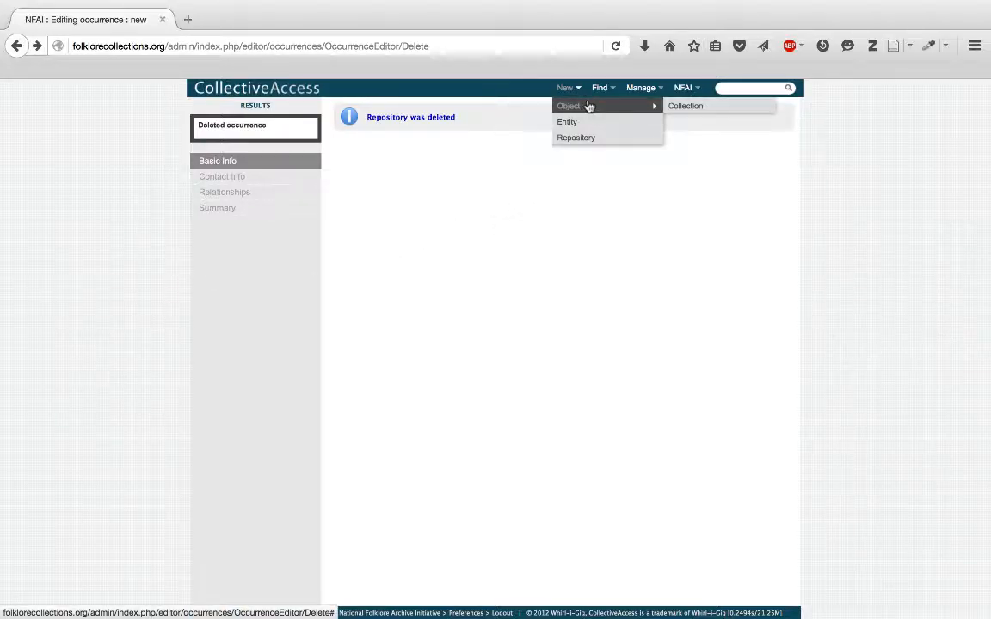
click(611, 139)
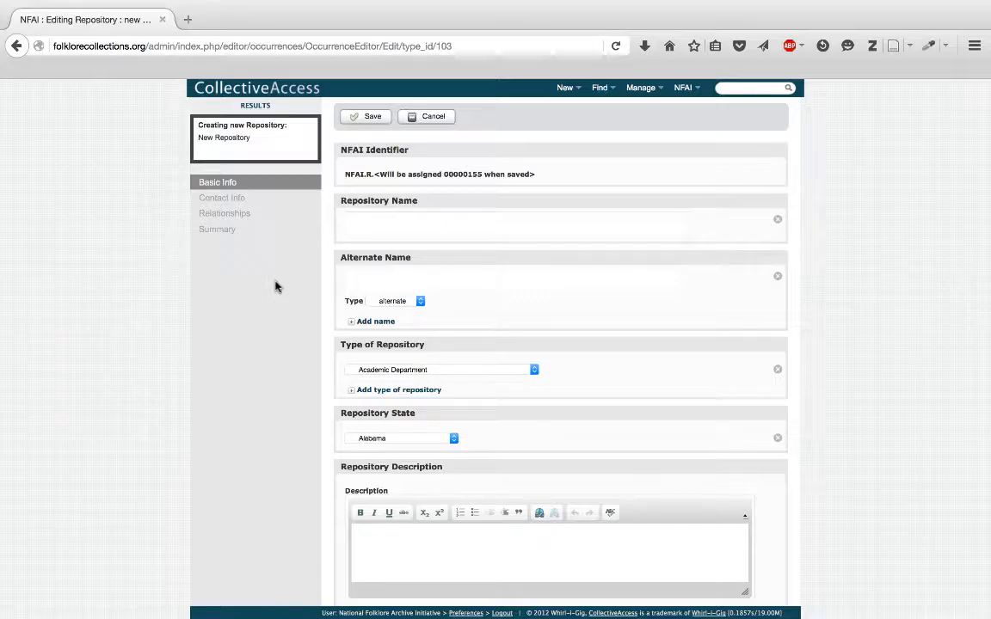
scroll(267, 314, down, 1)
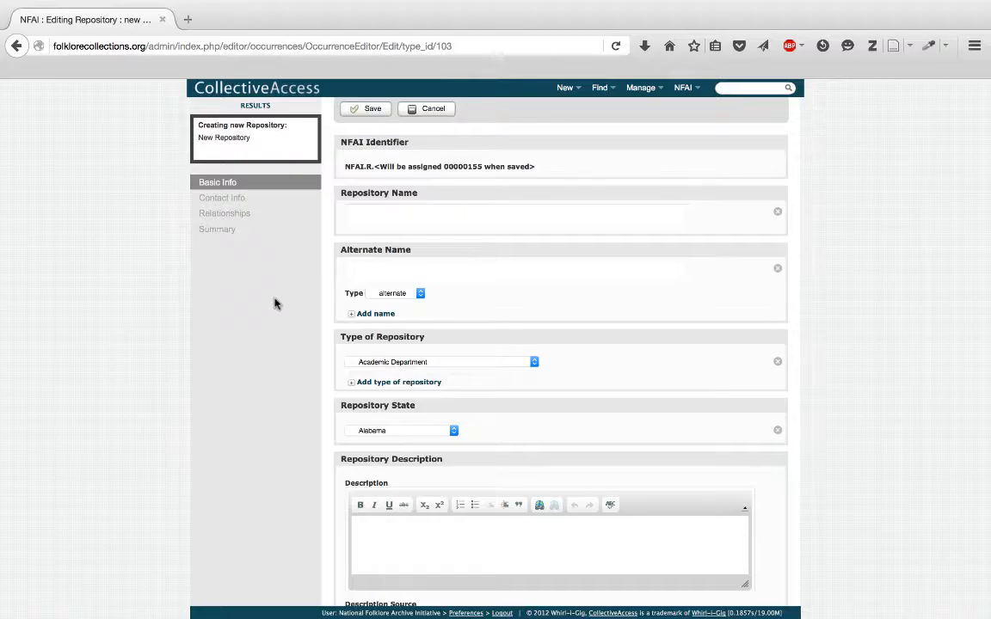
click(373, 213)
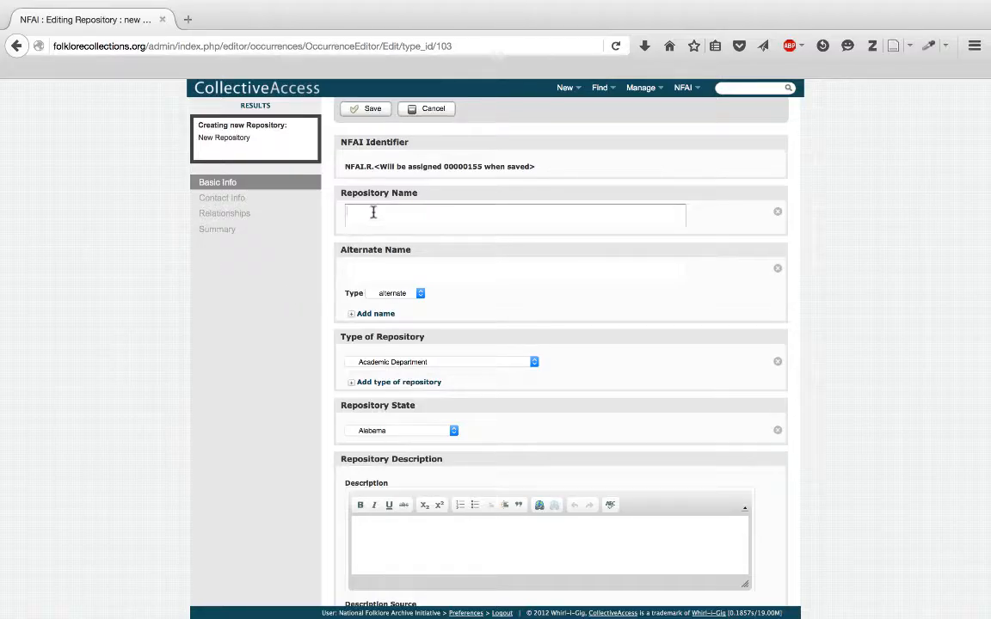
text(Miskatonic University Library Special Co)
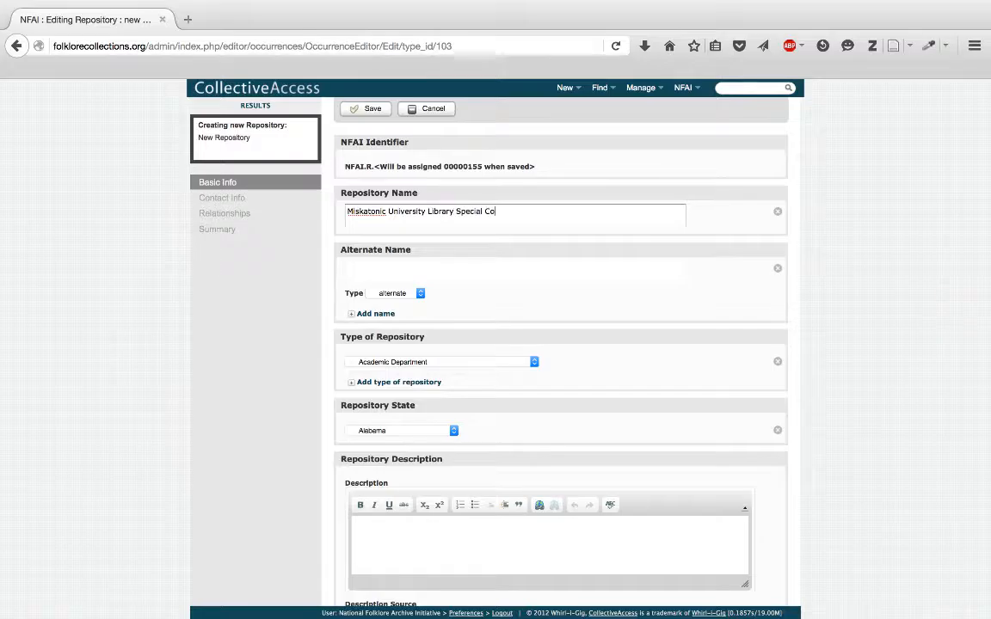
text(llections)
Add the alternate name "Miskatonic Special Collections" to the repository, with the name type alternate
click(364, 268)
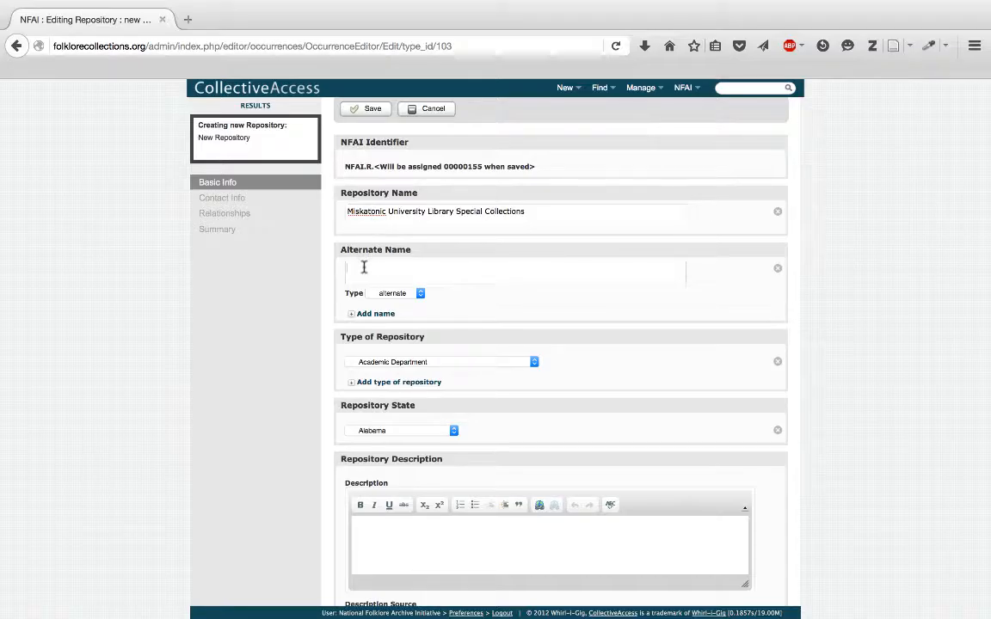
text(Miskatonic Special Collections)
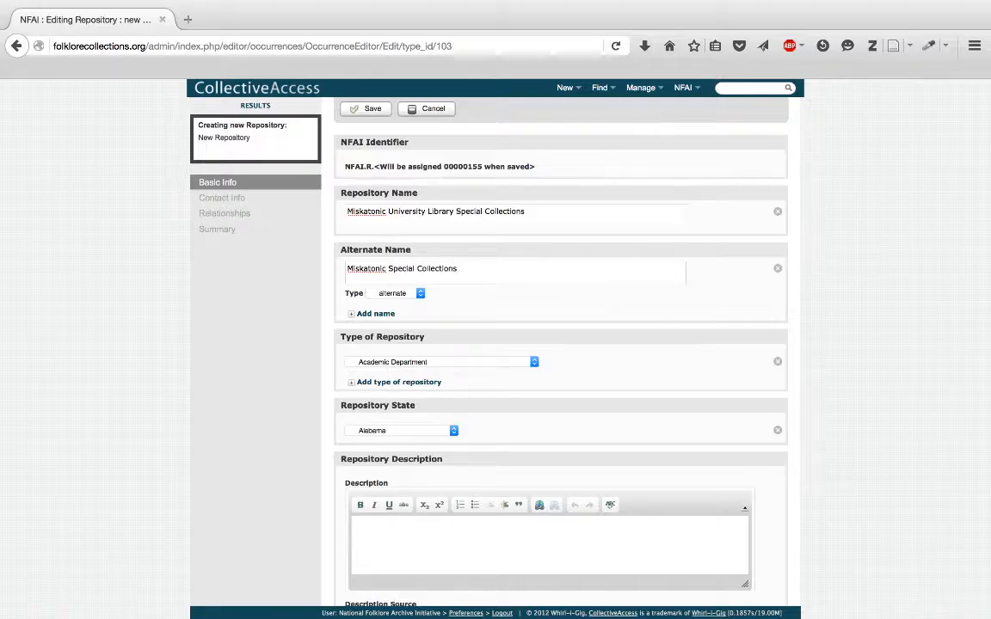
click(411, 293)
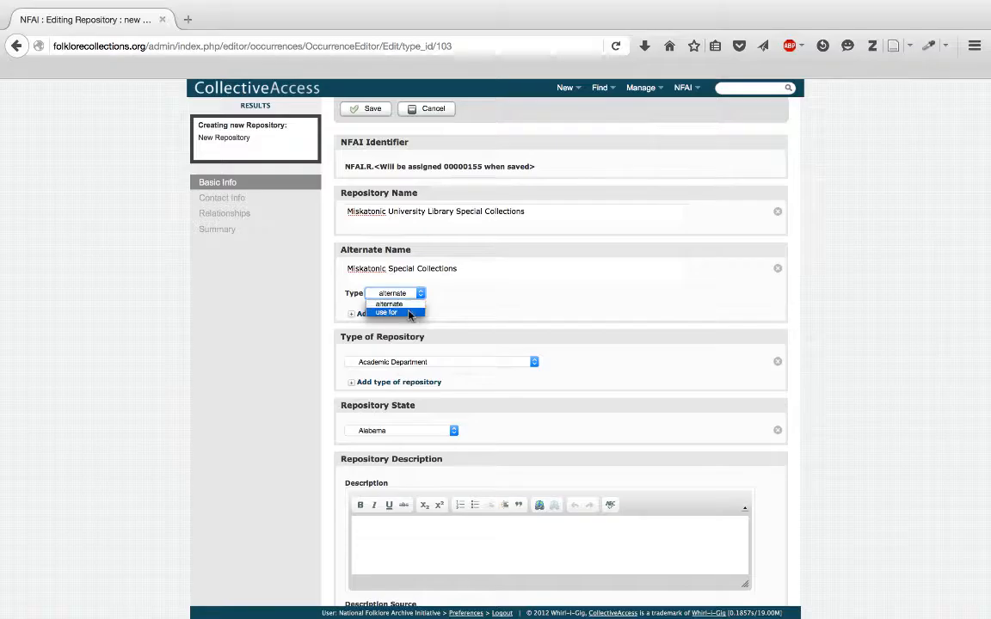
click(391, 303)
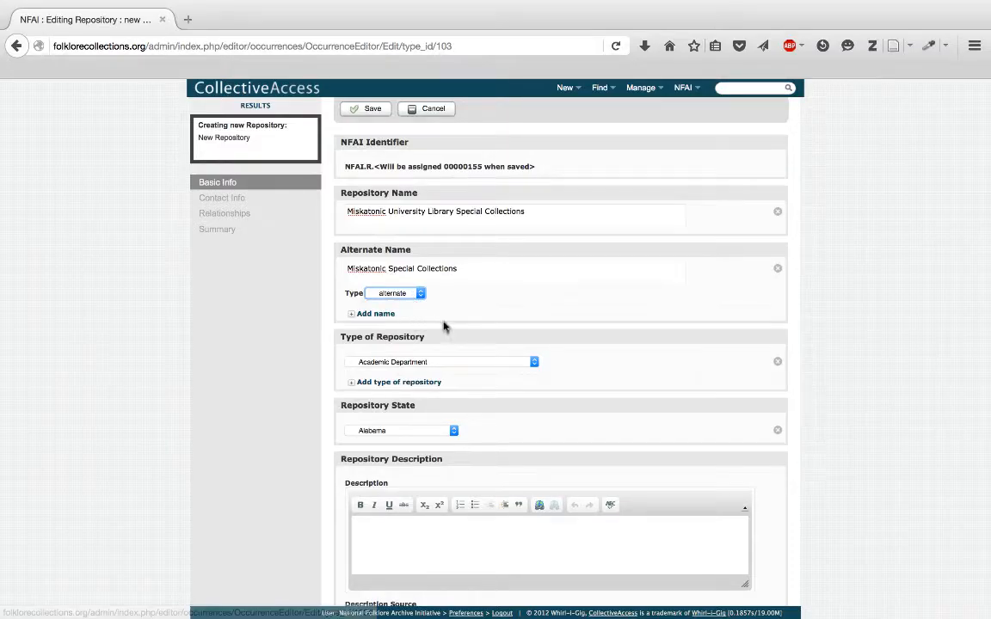
Set the type of repository to "Academic Library, Archives, Museum" and the repository state to Massachusetts
click(533, 362)
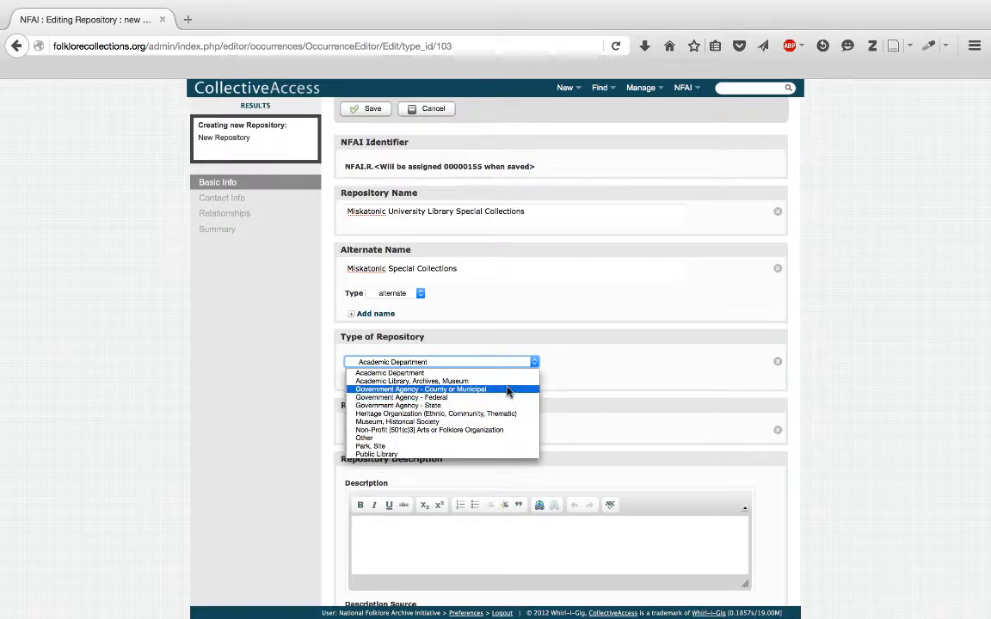
click(506, 385)
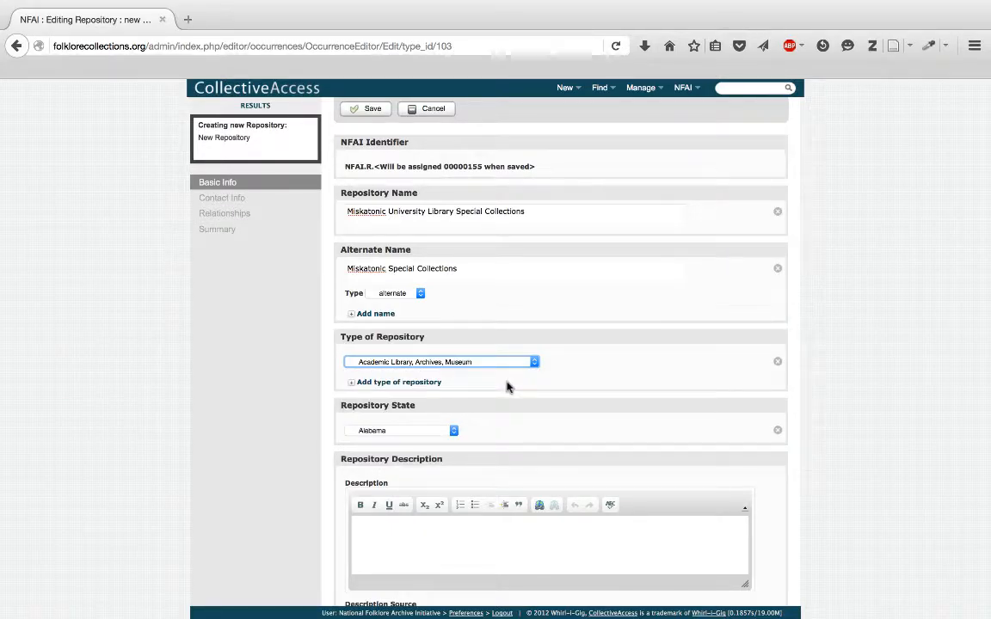
click(447, 432)
scroll(400, 482, down, 5)
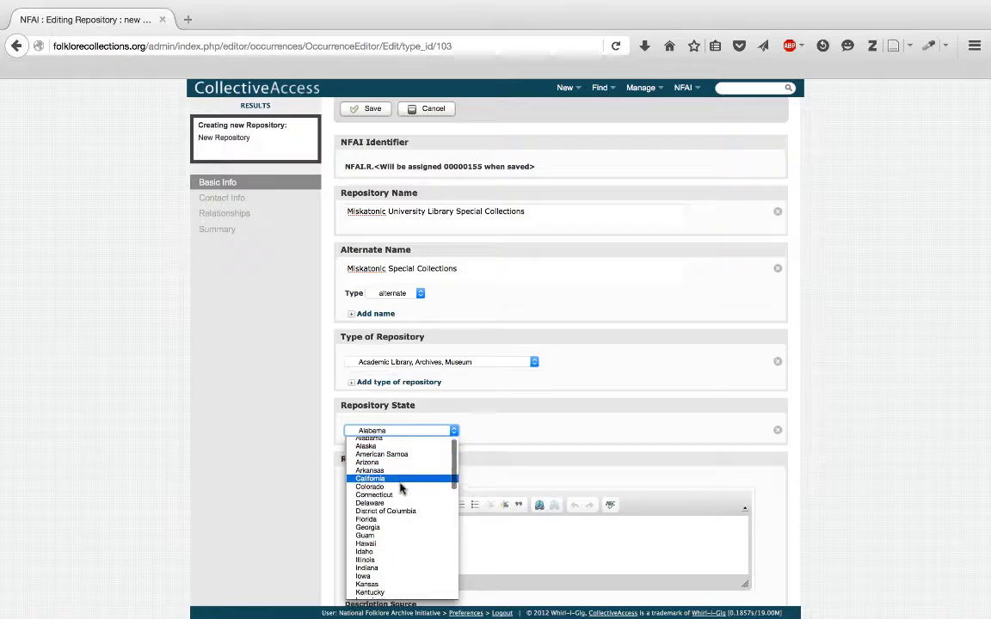
scroll(400, 488, down, 2)
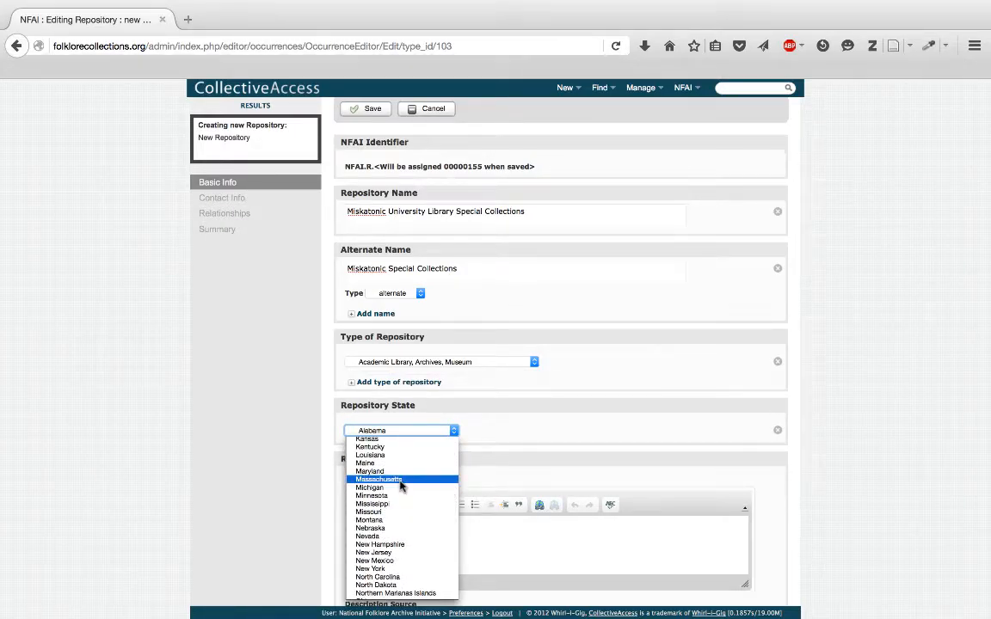
click(400, 480)
Enter the description "Miskatonic University Library Special Collections houses the world's foremost collection of esoteric and eldritch tomes and manuscripts." with source "Miskatonic University Brochure"
scroll(400, 487, down, 1)
scroll(400, 486, down, 5)
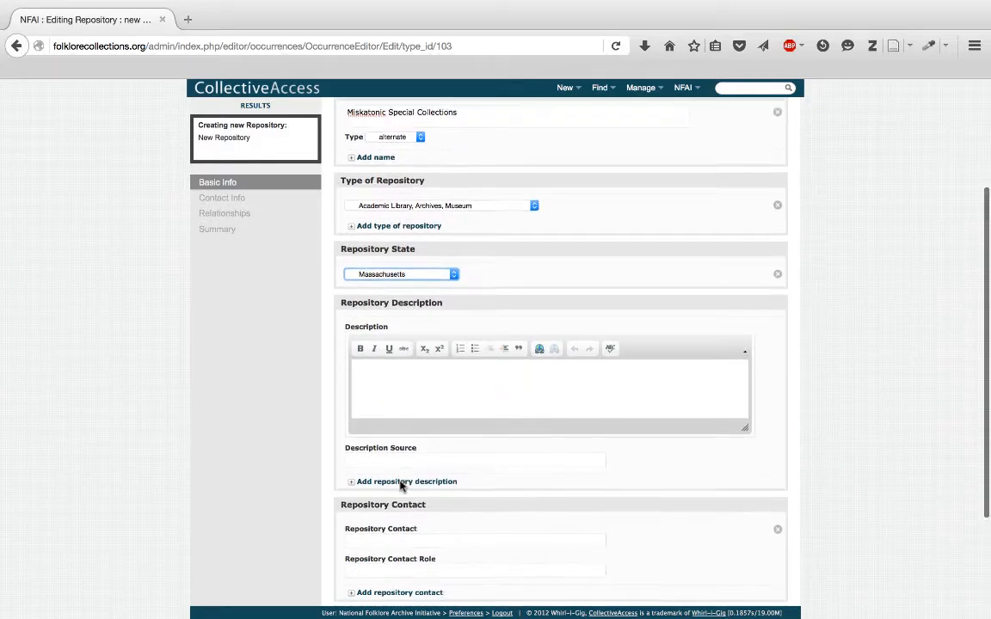
scroll(400, 483, down, 2)
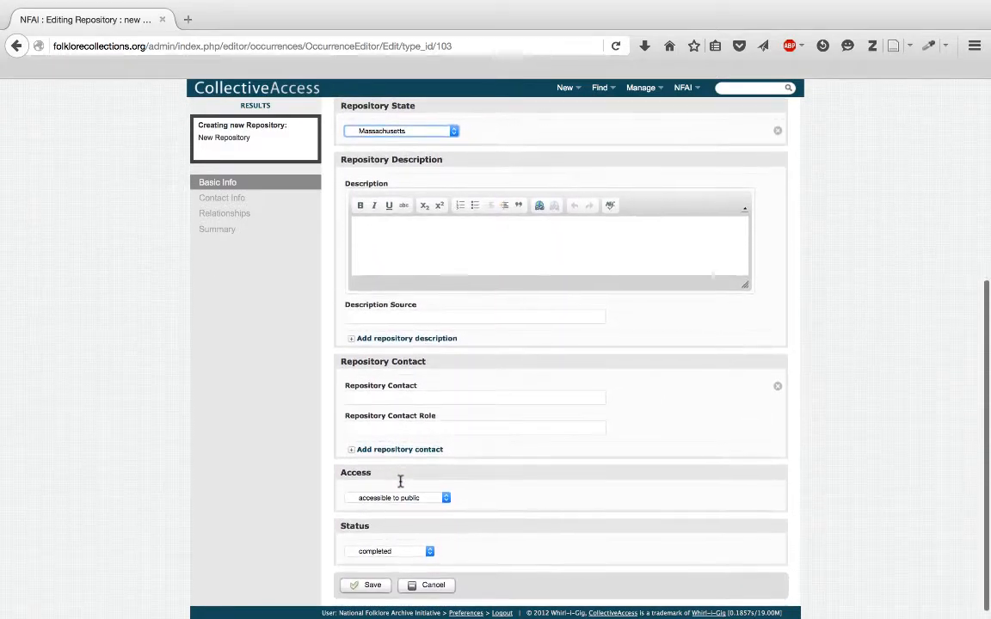
click(427, 241)
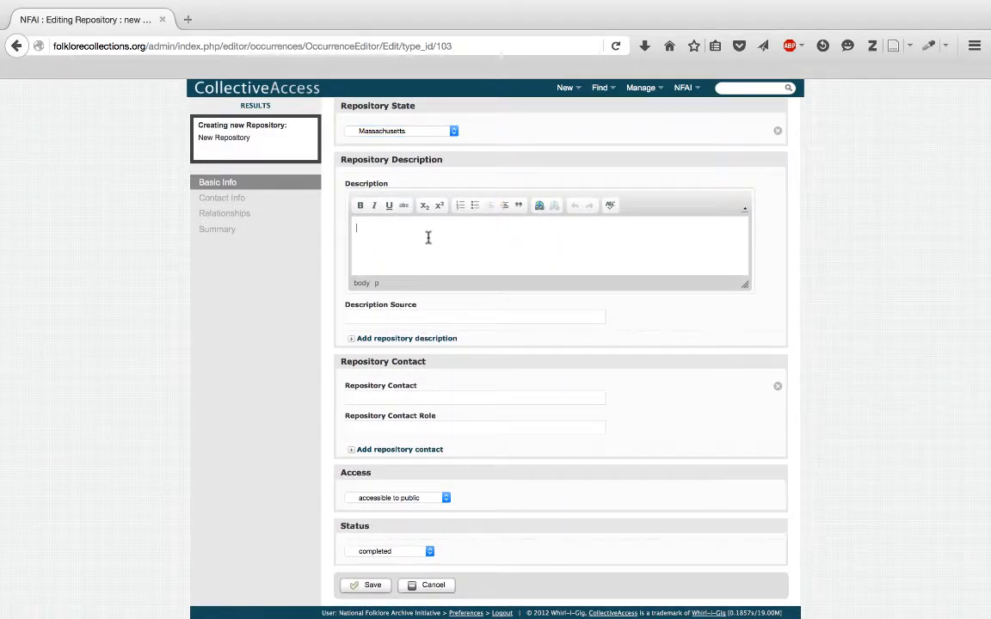
text(Miskal)
text(onic University Library )
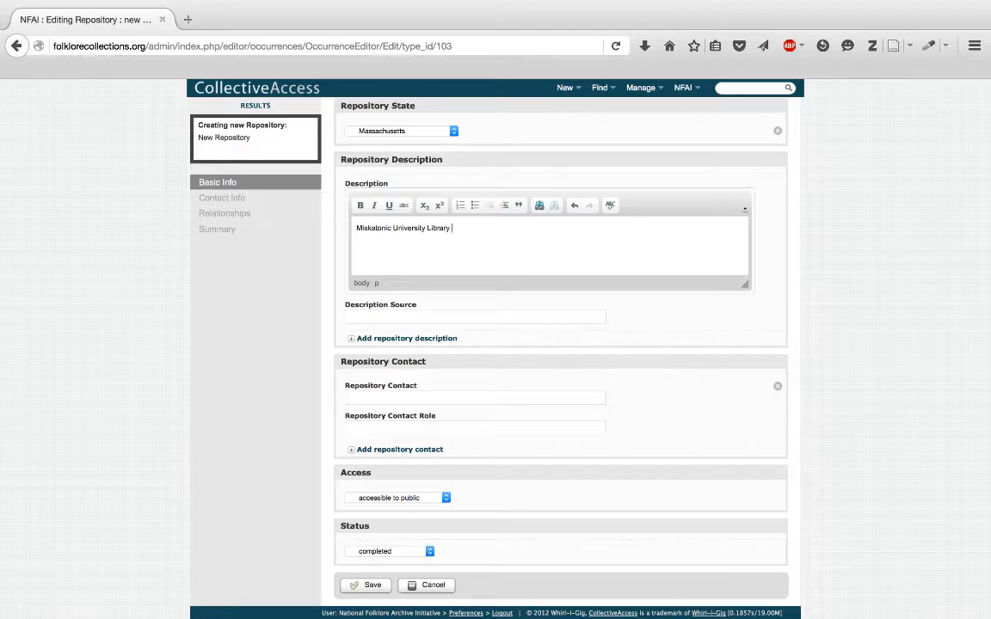
text(Special Collections houses the wor)
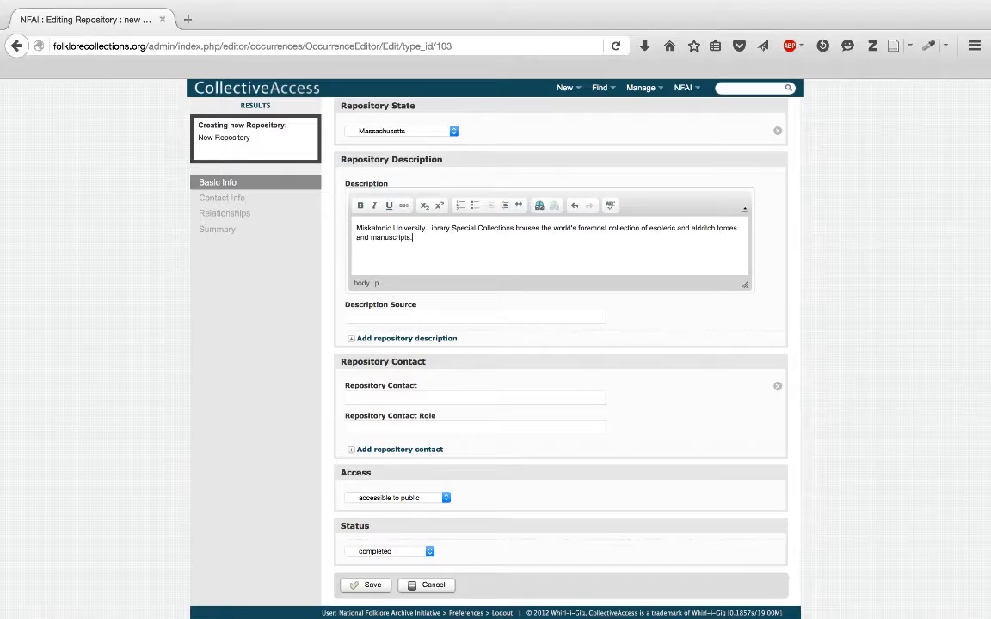
click(427, 315)
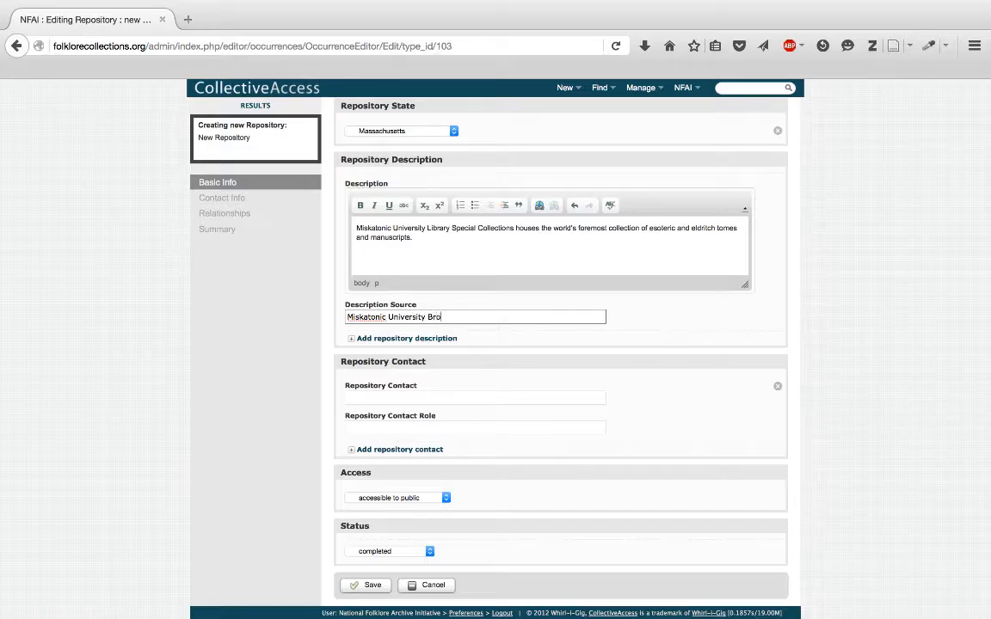
Fill in the repository contact's full name with the contact role "Chief Librarian", and save the new repository record
click(401, 397)
text(Dr. H)
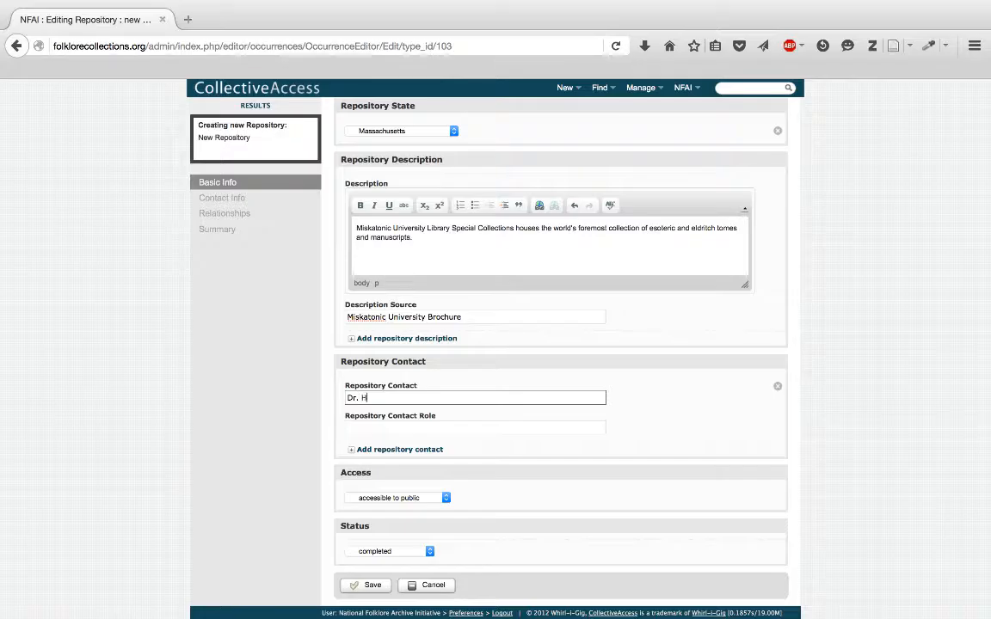
text(enry Armitage)
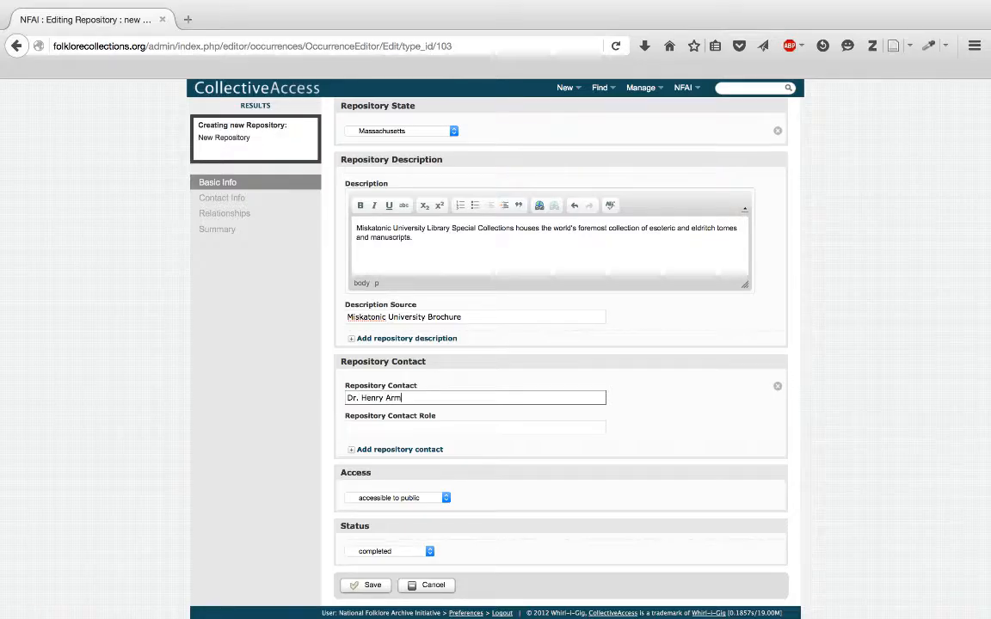
click(387, 417)
text(C)
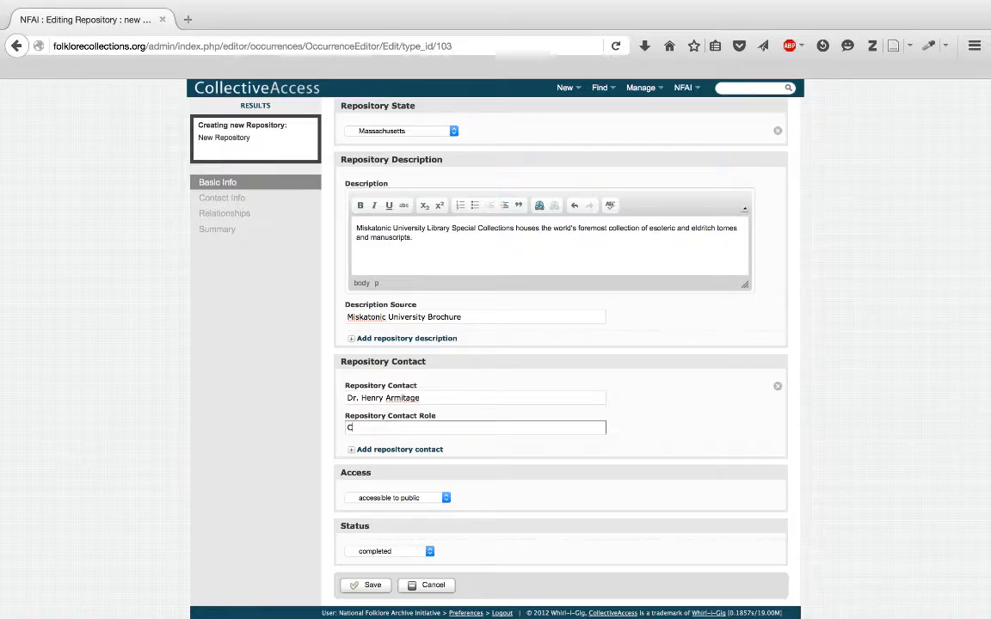
text(hief Libraryian)
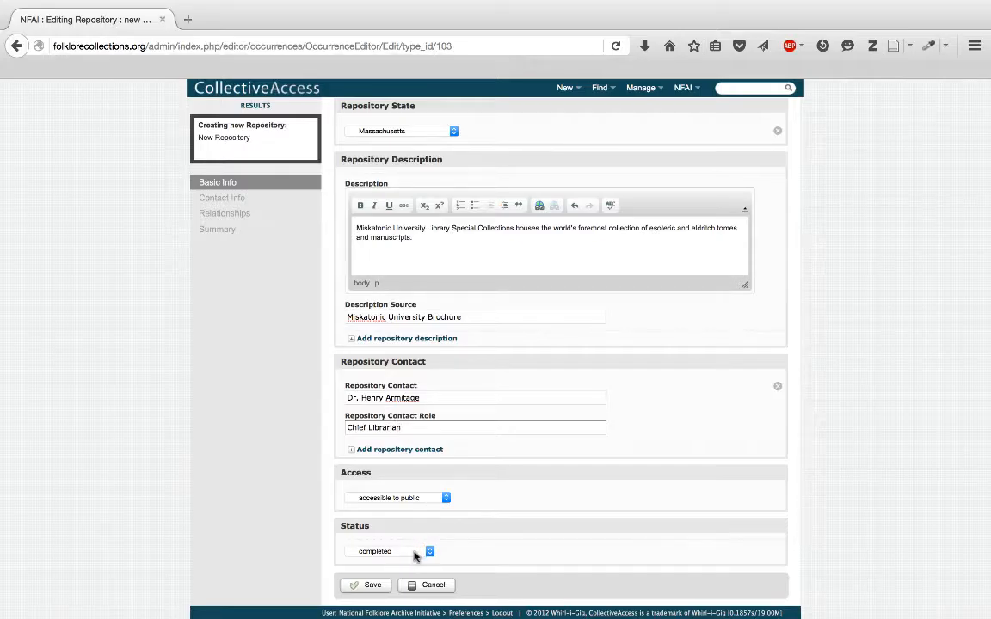
click(371, 585)
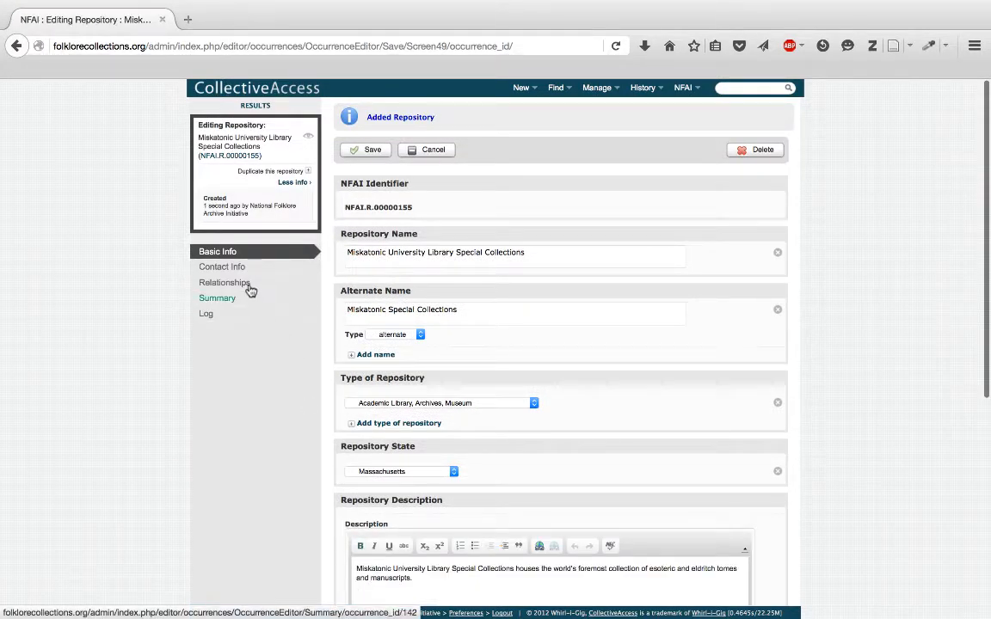
click(221, 267)
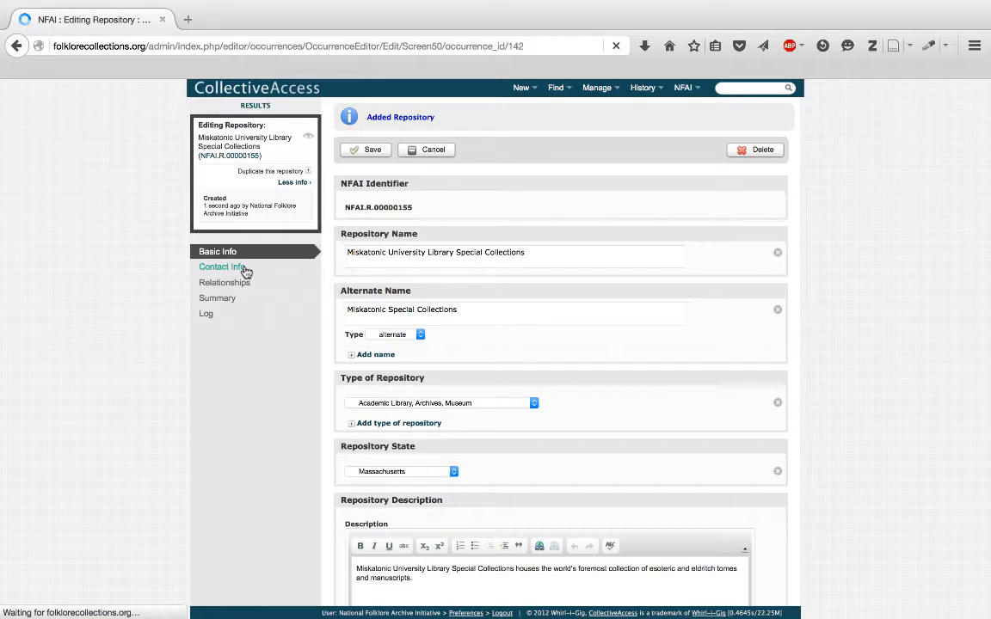
click(391, 182)
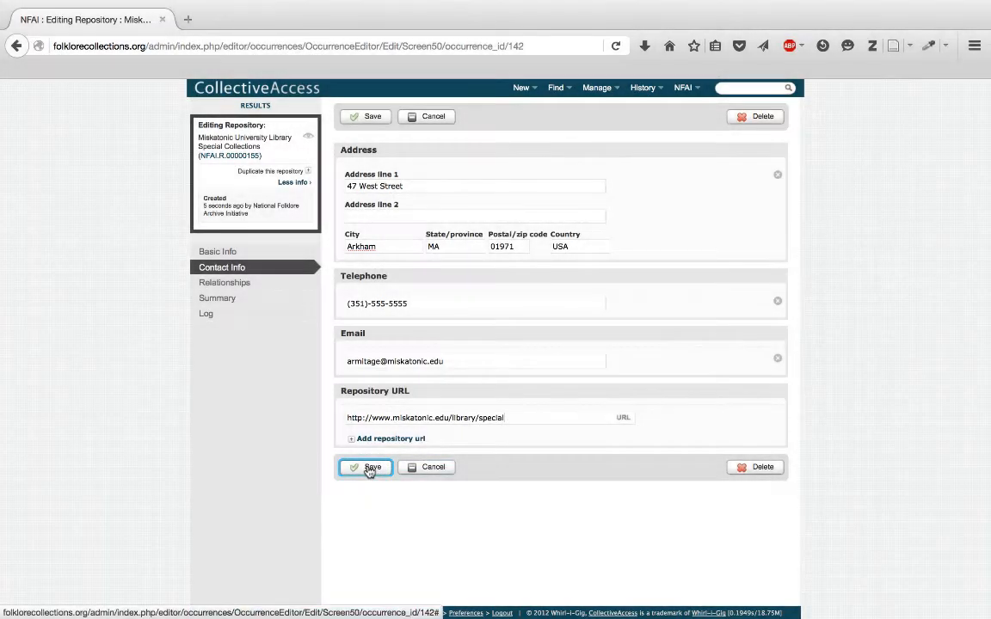
click(368, 469)
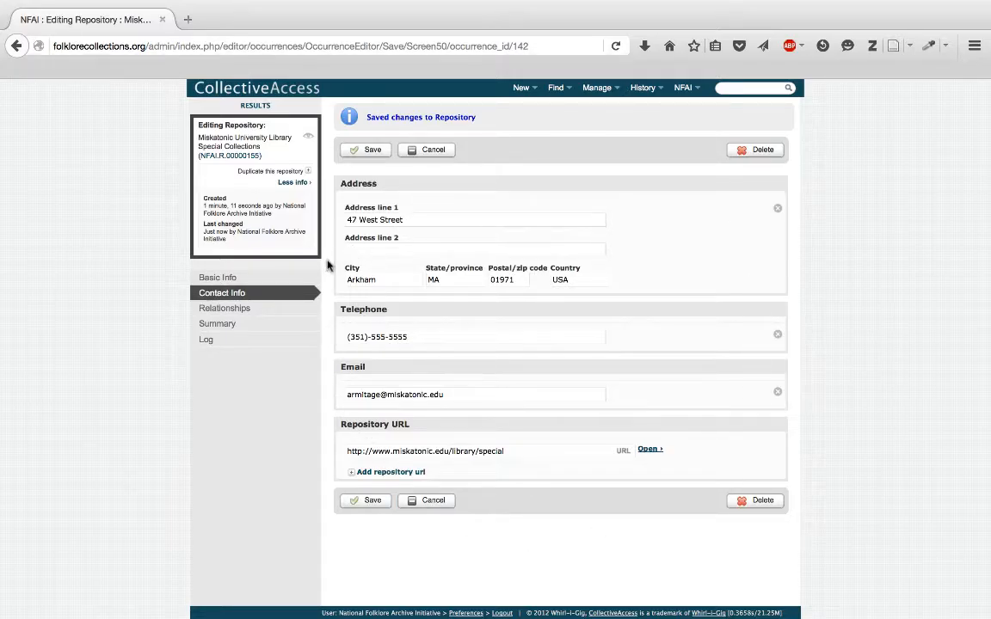
Review the repository record's relationships, summary and change log
click(256, 310)
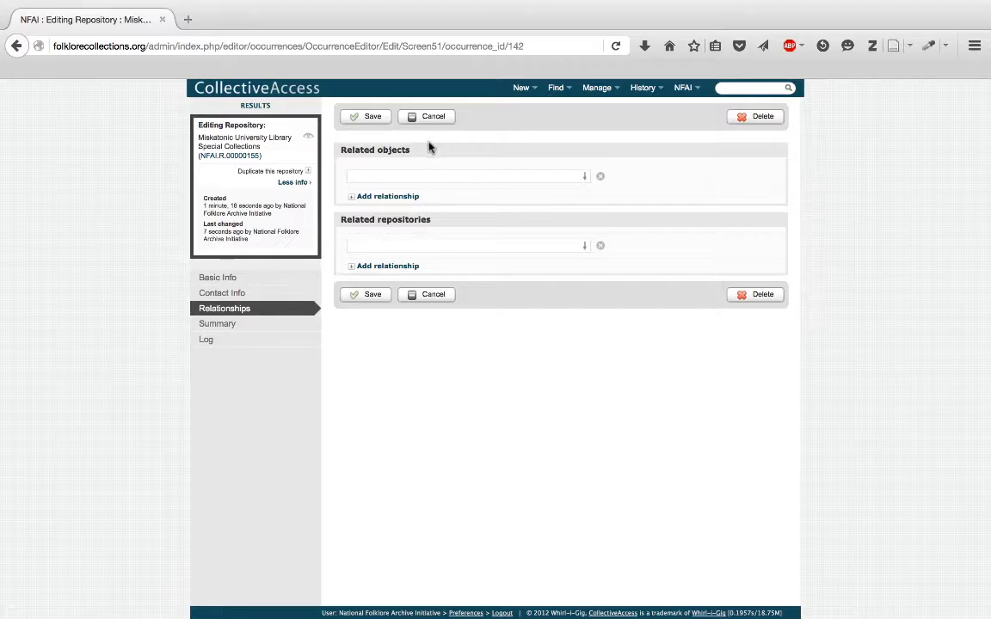
click(276, 330)
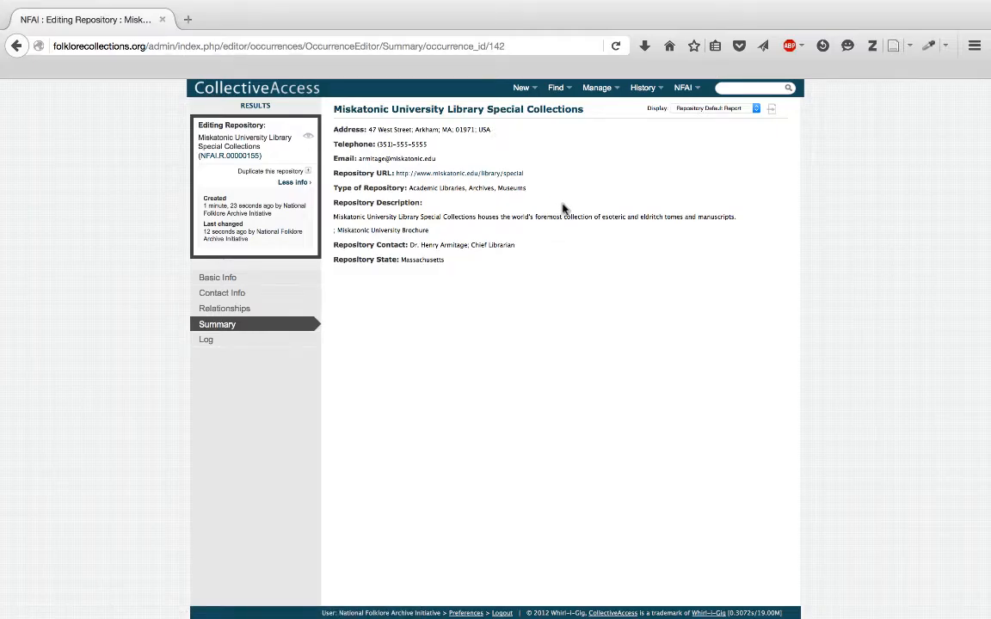
click(211, 343)
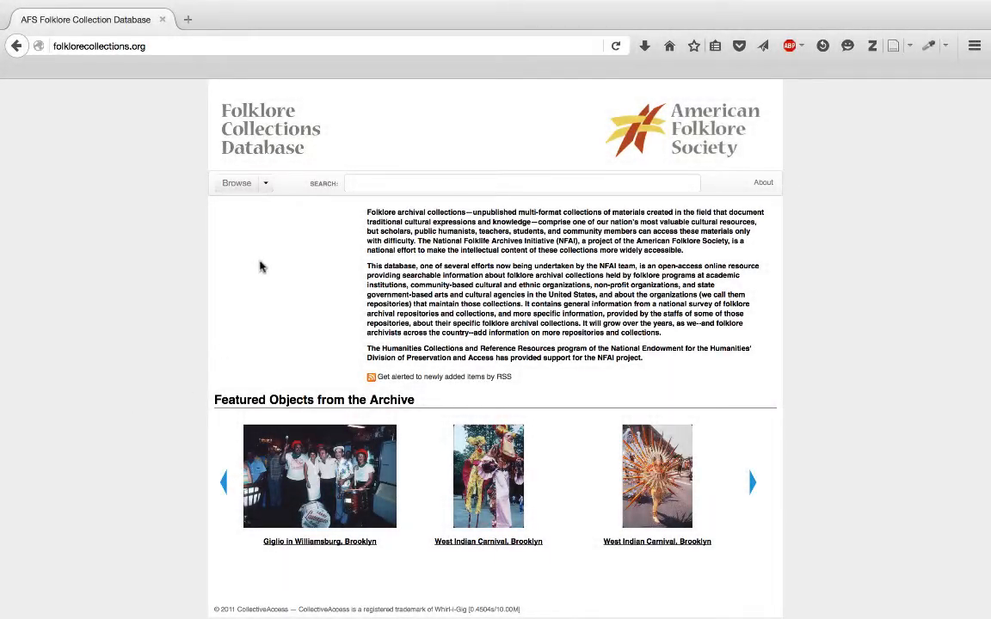
Browse the repositories on the public Folklore Collections Database site and open the Miskatonic University Library Special Collections entry
click(269, 186)
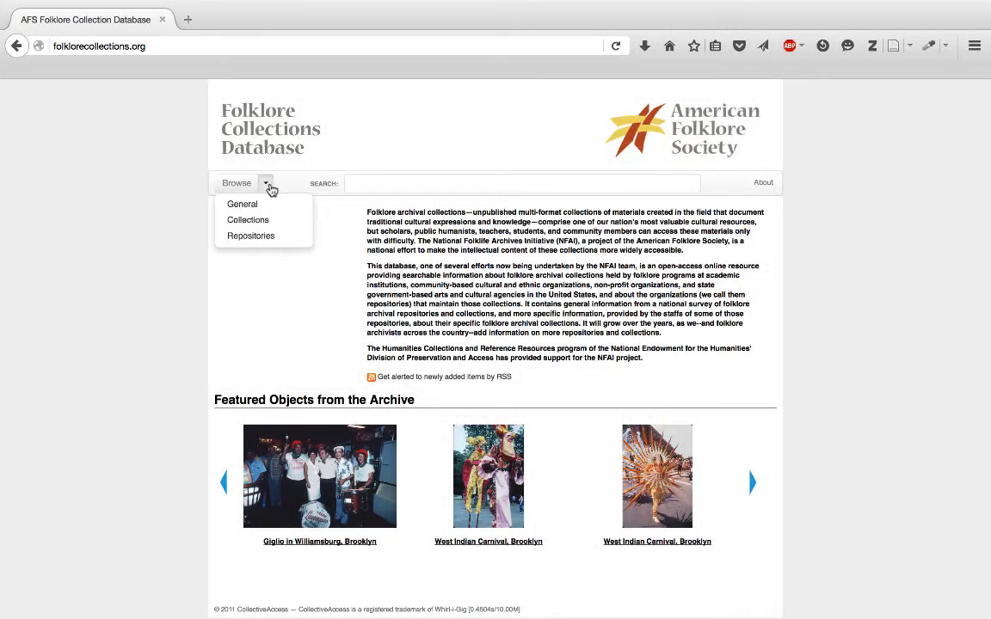
click(287, 237)
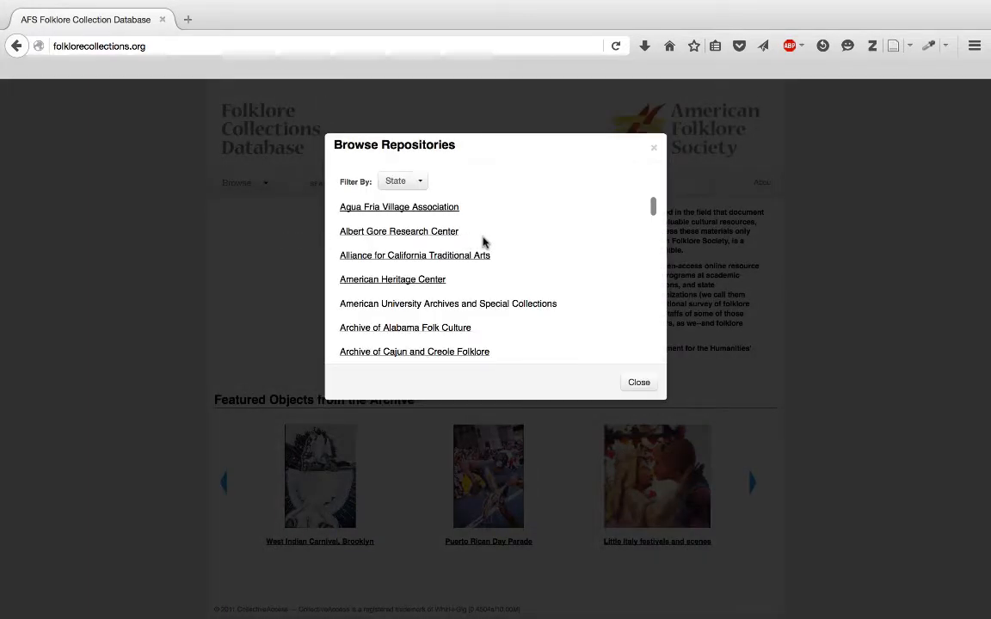
scroll(483, 243, down, 10)
scroll(483, 246, down, 15)
scroll(483, 246, down, 6)
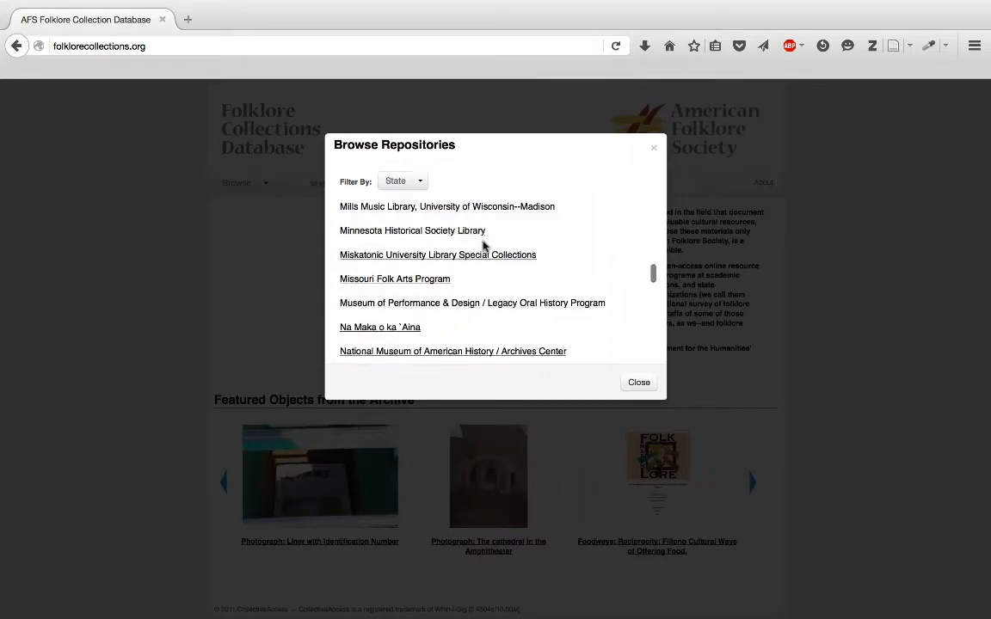
scroll(483, 246, down, 1)
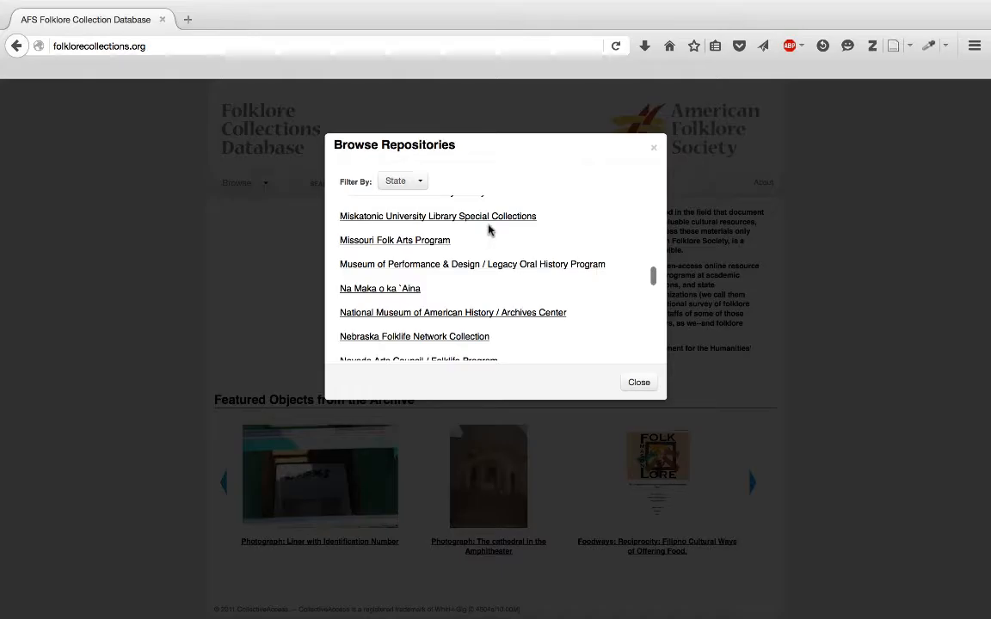
click(489, 220)
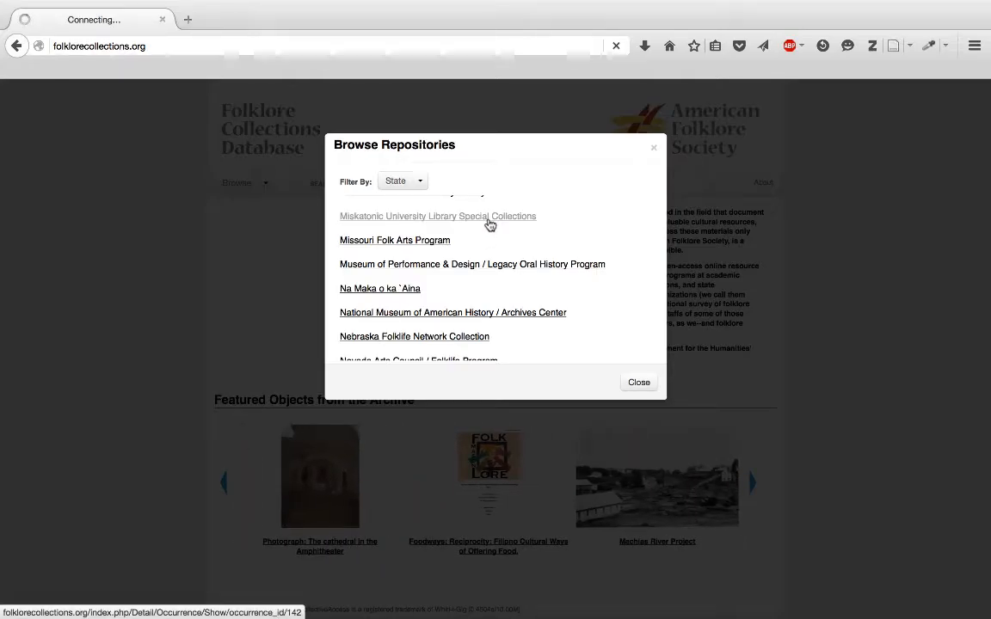